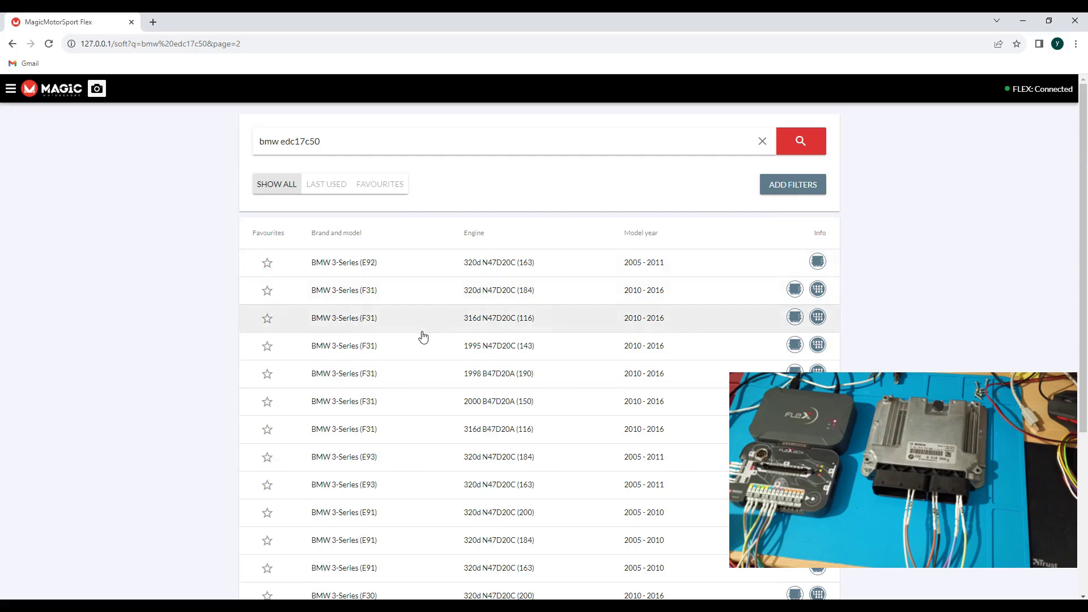
{"action": "left_click", "coordinate": [376, 329]}
{"action": "left_click", "coordinate": [388, 272]}
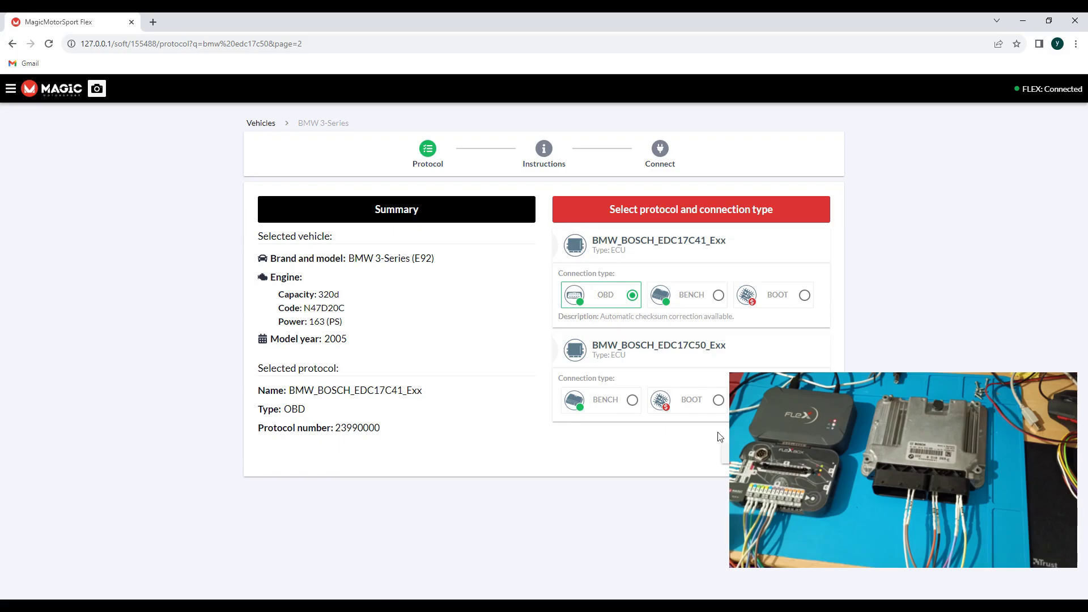
{"action": "left_click", "coordinate": [691, 306]}
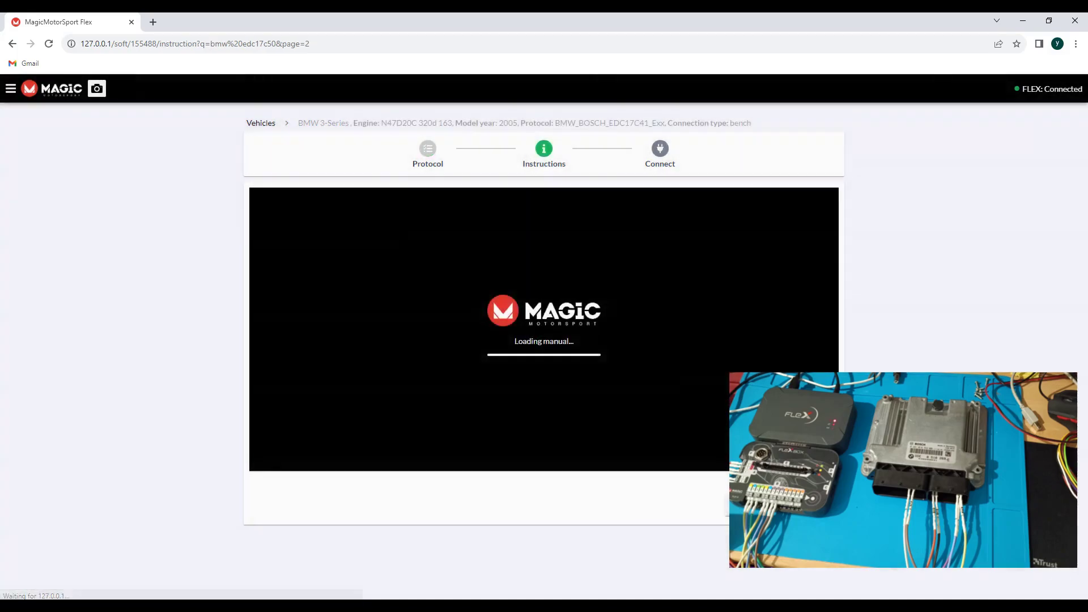
{"action": "left_click", "coordinate": [554, 355]}
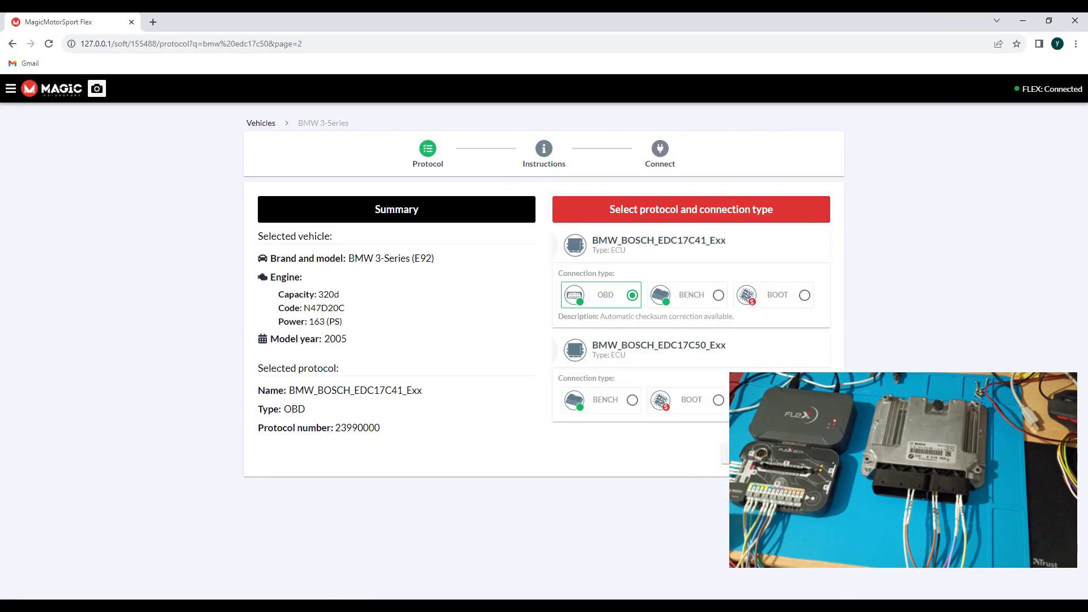
{"action": "left_click", "coordinate": [726, 454]}
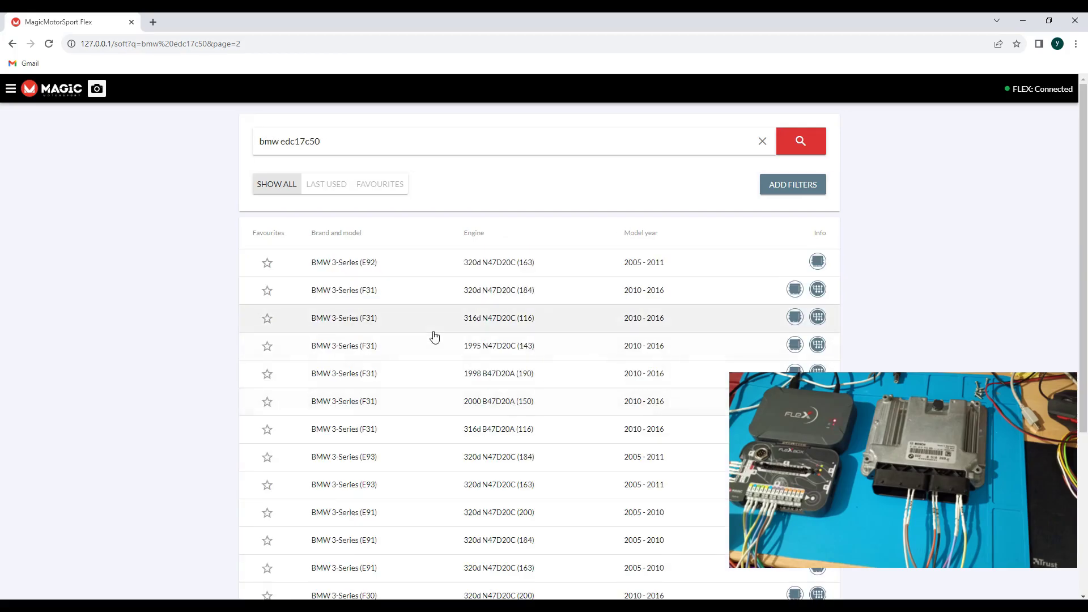
Pick the F31 316d N47D20C, use bench mode for BMW_BOSCH_EDC17C50_Fxx, and show the connector manual
{"action": "left_click", "coordinate": [438, 336]}
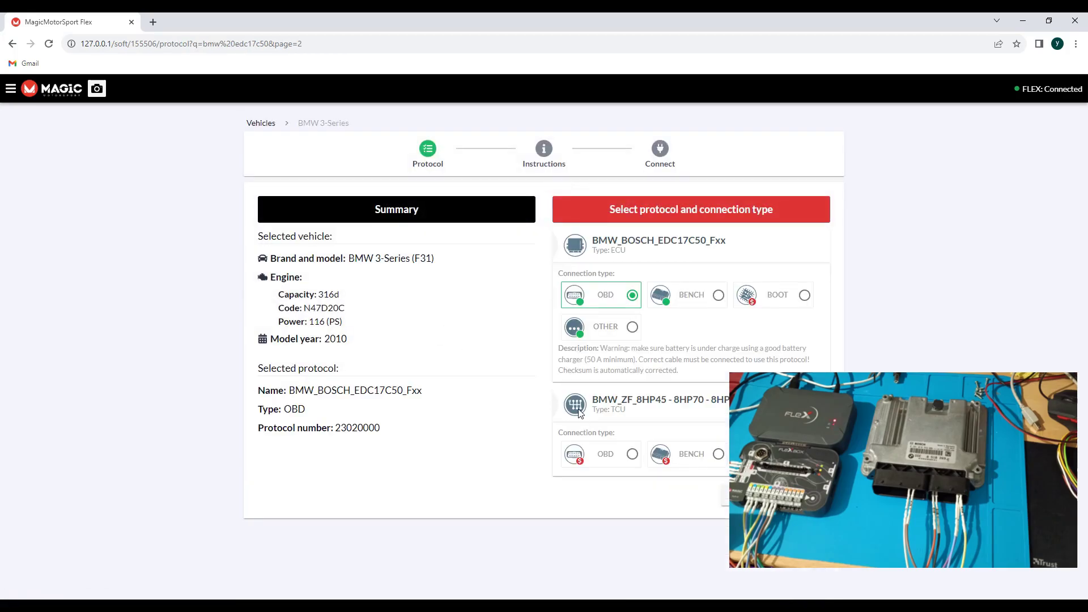
{"action": "left_click", "coordinate": [674, 301]}
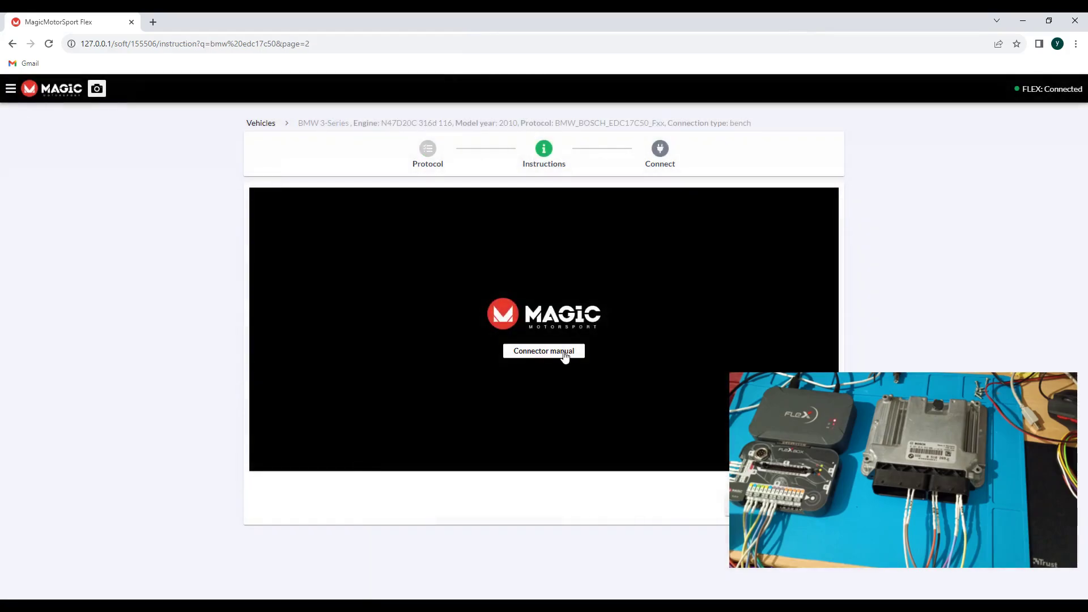
{"action": "left_click", "coordinate": [565, 354]}
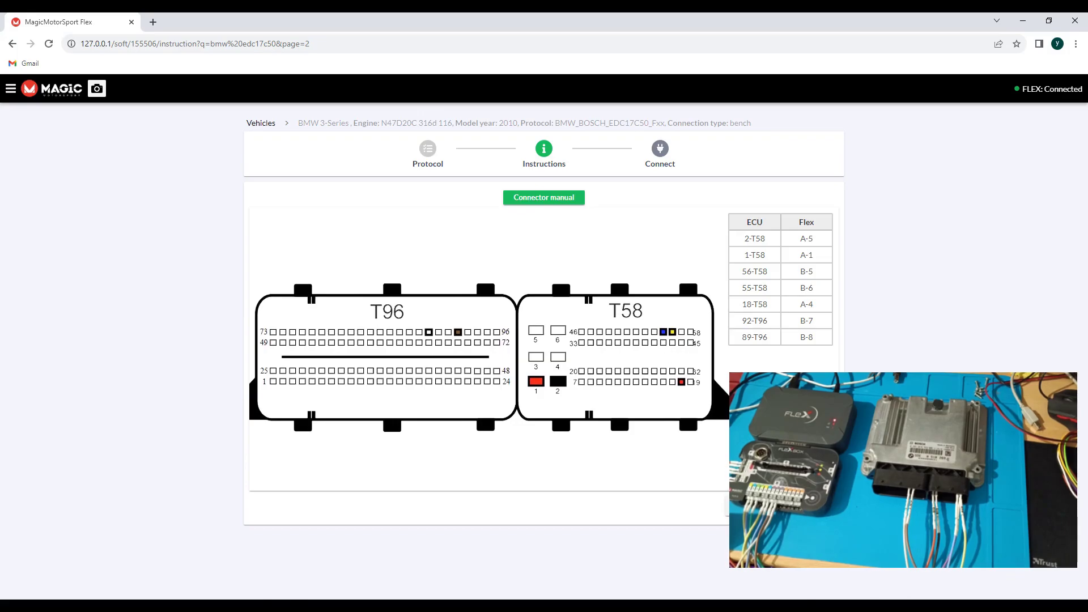
Go to the Connect step and start connecting to the ECU, which reports the Magic lock
{"action": "left_click", "coordinate": [809, 507]}
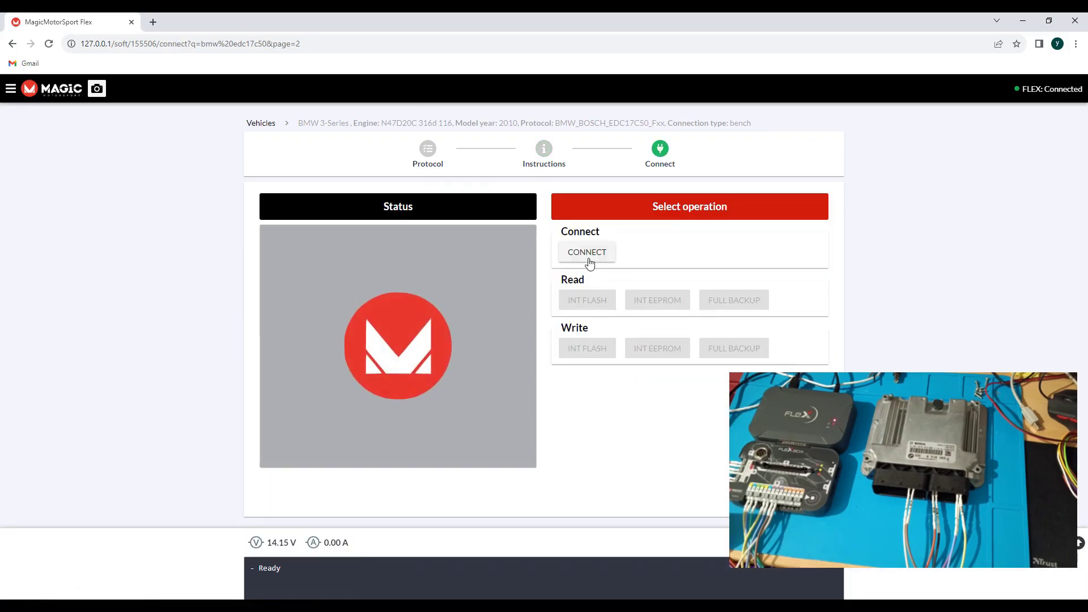
{"action": "left_click", "coordinate": [588, 255]}
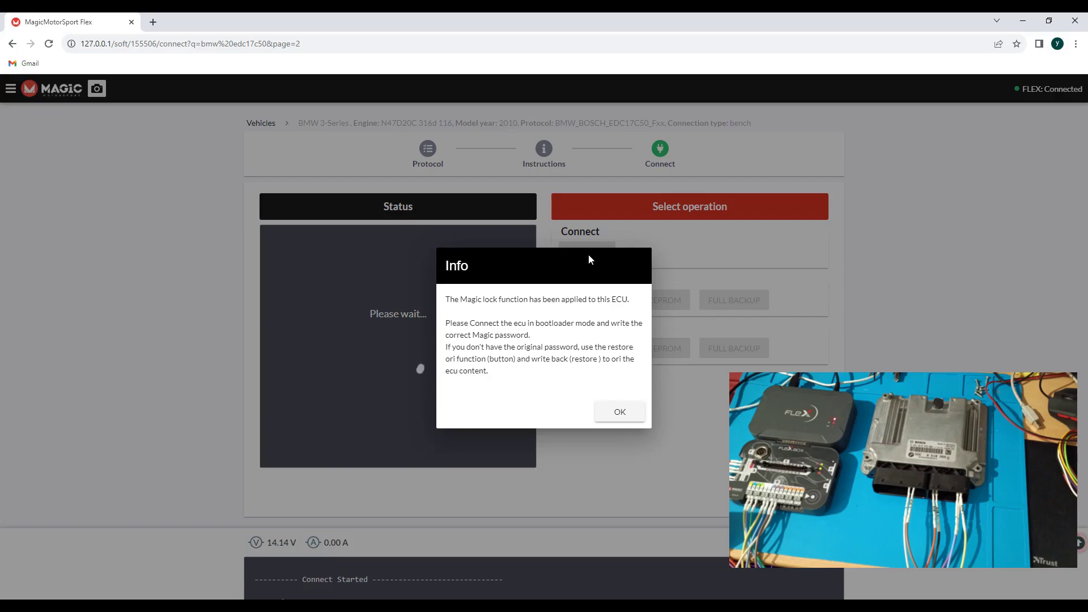
Acknowledge the Magic lock Info dialog with OK
{"action": "left_click", "coordinate": [619, 413]}
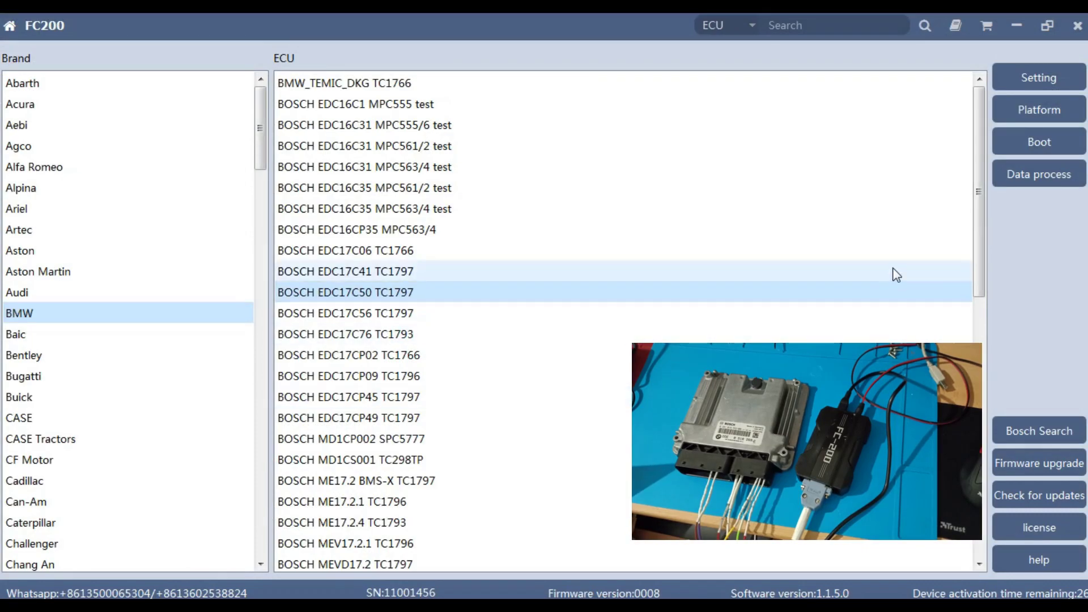
Open BOSCH EDC17C50 TC1797, check its wiring diagram, and attempt Identification, which times out (E10D)
{"action": "left_click", "coordinate": [1011, 115]}
{"action": "left_click", "coordinate": [1009, 59]}
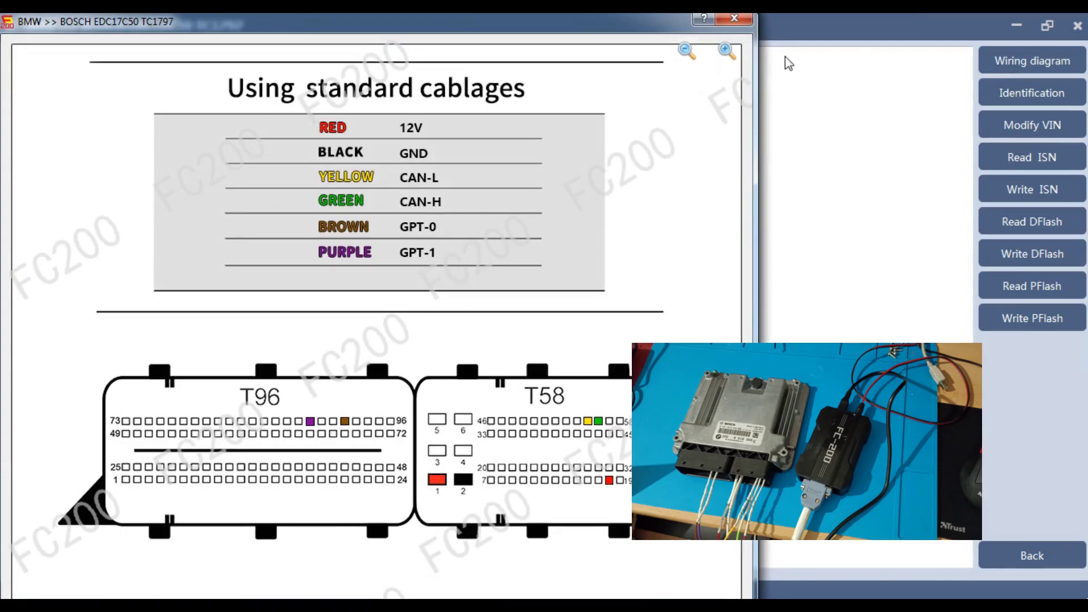
{"action": "left_click", "coordinate": [743, 22]}
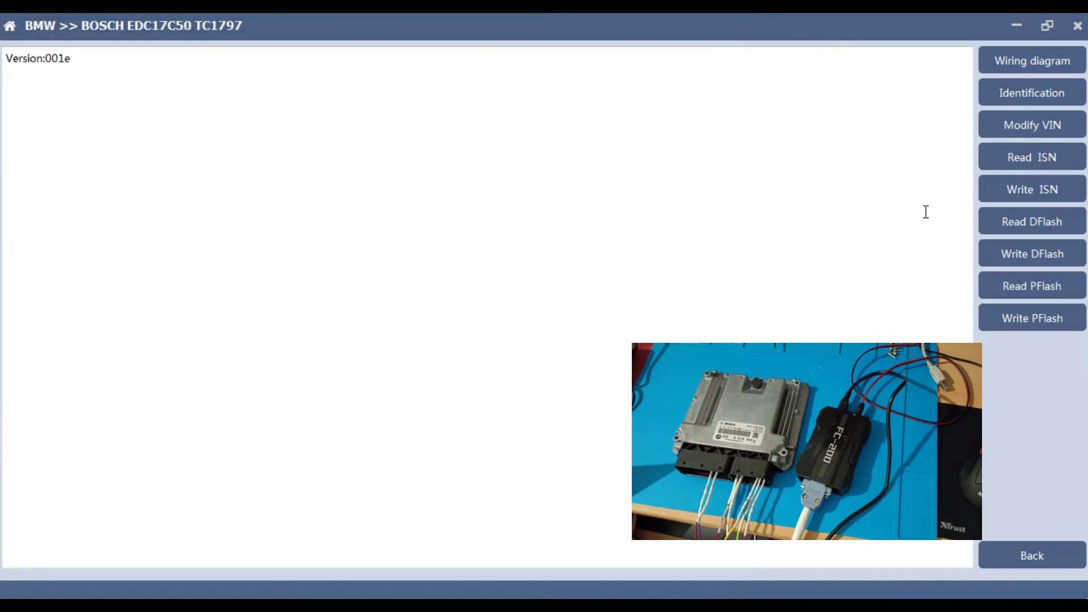
{"action": "left_click", "coordinate": [1026, 98]}
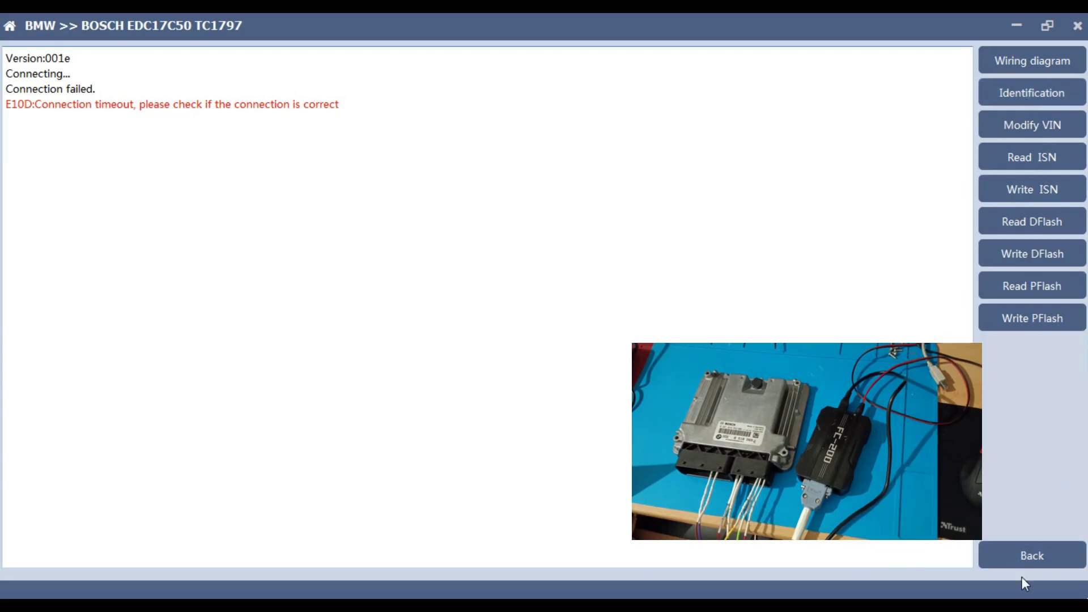
Switch to the EDC17C50 TC1797 boot functions and zoom the wiring diagram onto the T96/T58 connector
{"action": "left_click", "coordinate": [1014, 555]}
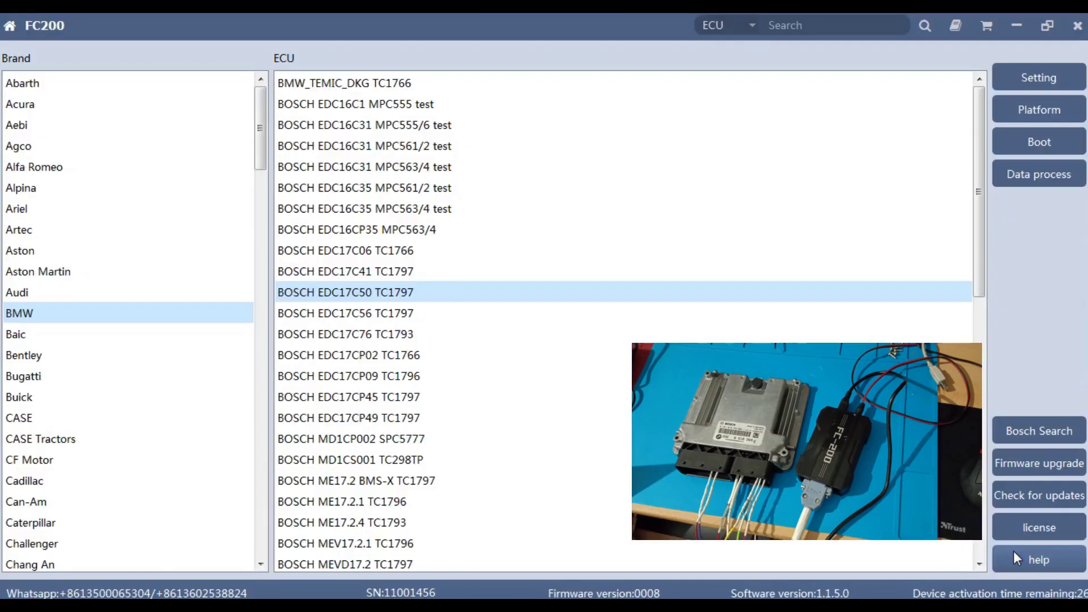
{"action": "left_click", "coordinate": [1021, 136]}
{"action": "left_click", "coordinate": [984, 70]}
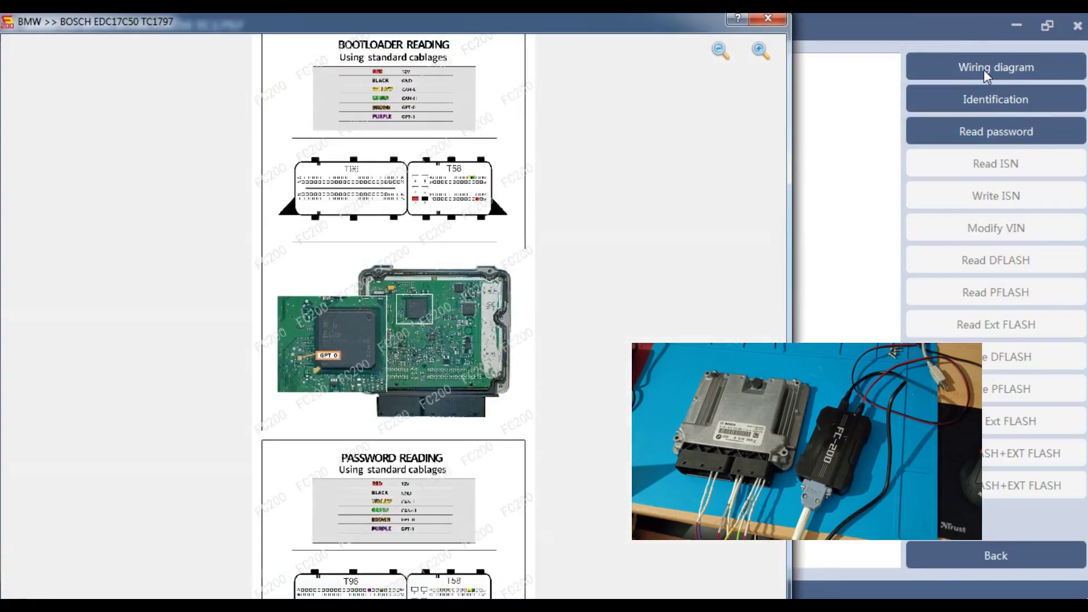
{"action": "left_click", "coordinate": [761, 49]}
{"action": "left_click", "coordinate": [761, 50]}
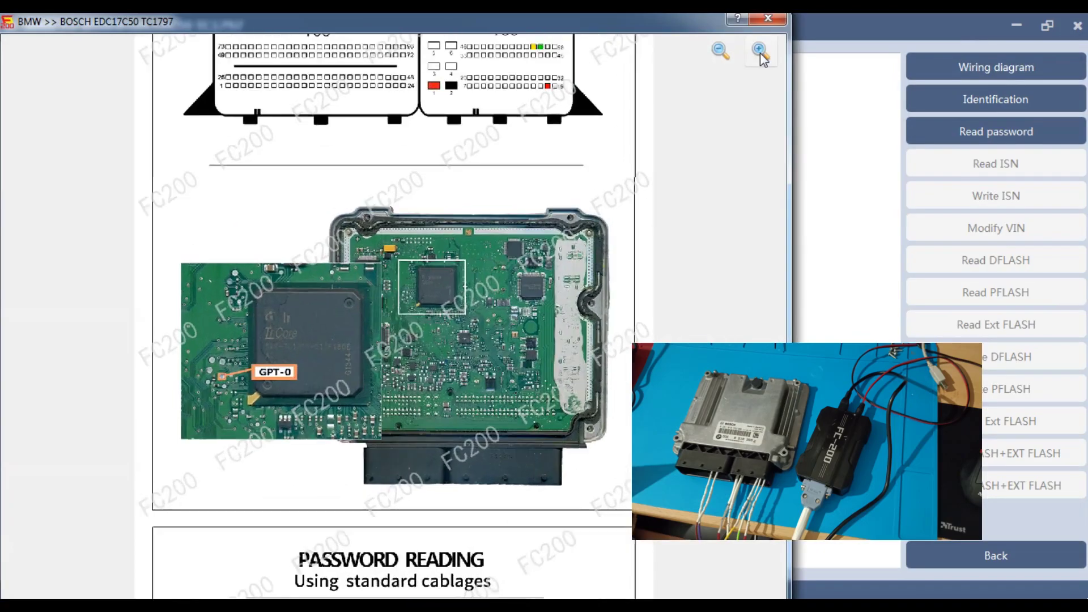
{"action": "left_click", "coordinate": [761, 50]}
{"action": "left_click", "coordinate": [760, 50]}
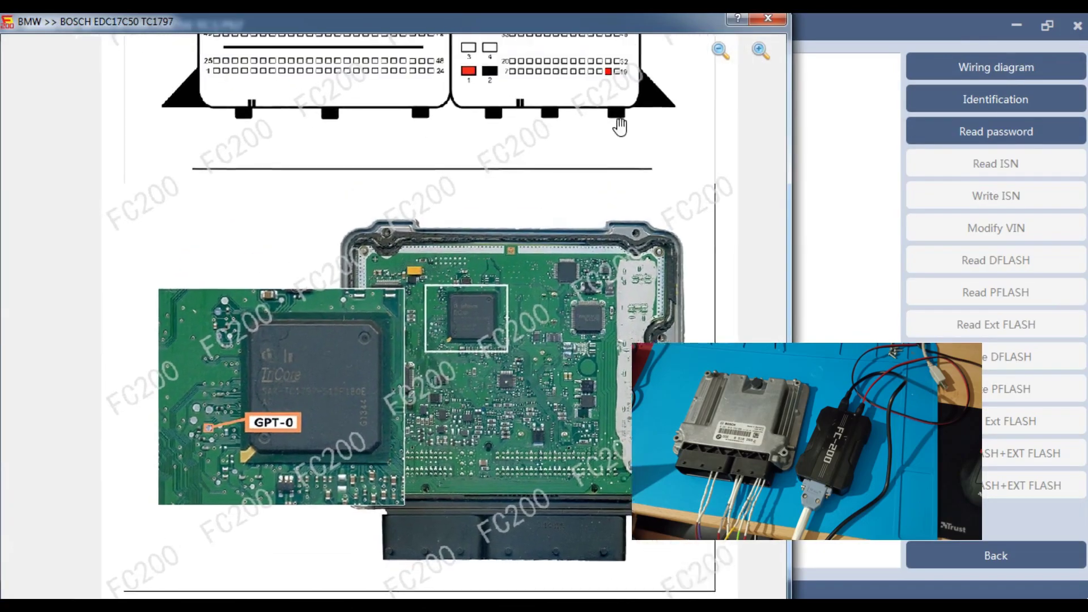
{"action": "left_click_drag", "start_coordinate": [619, 127], "coordinate": [572, 245]}
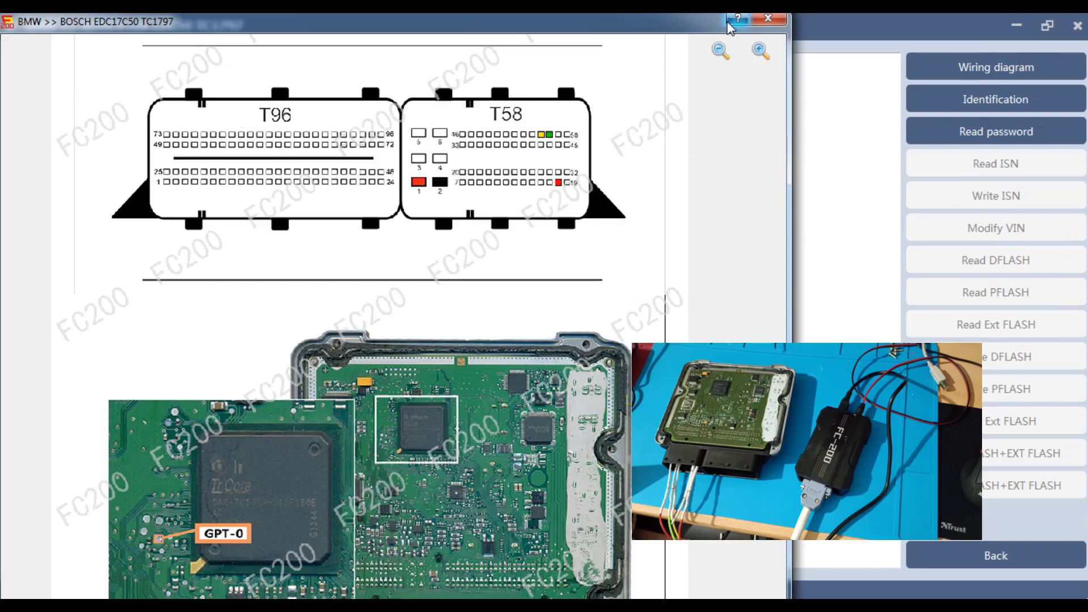
Identify the TC1797 chip in boot mode and begin reading PFLASH
{"action": "left_click", "coordinate": [768, 21]}
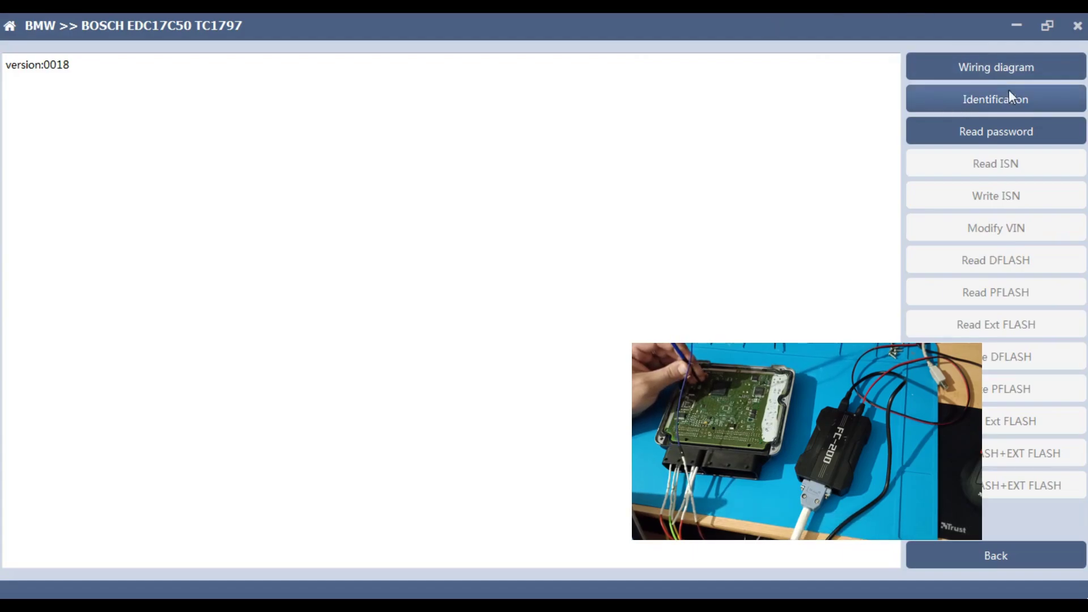
{"action": "left_click", "coordinate": [960, 95]}
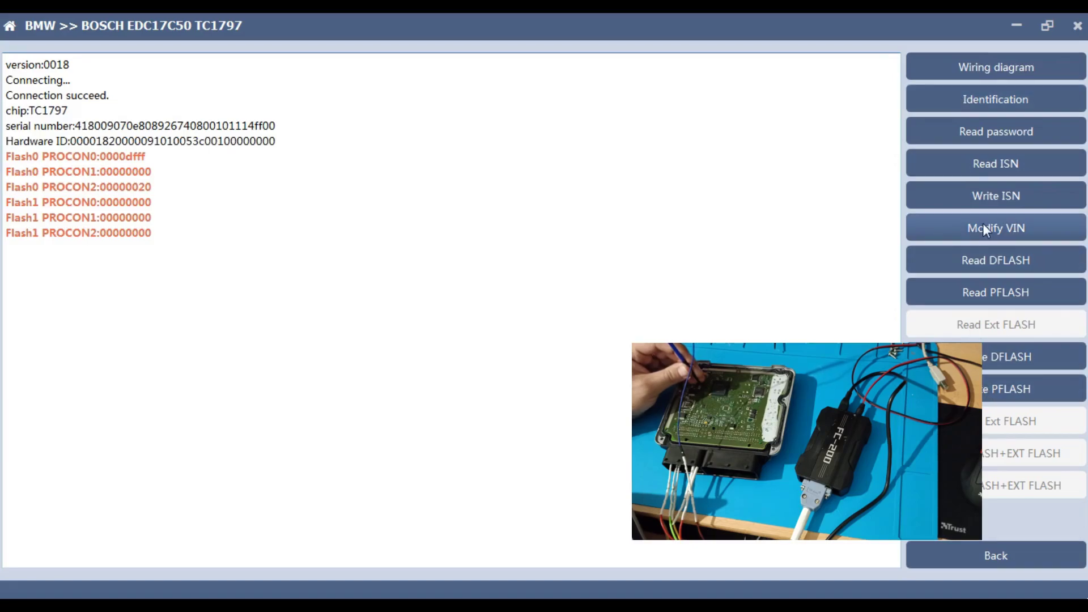
{"action": "left_click", "coordinate": [962, 301]}
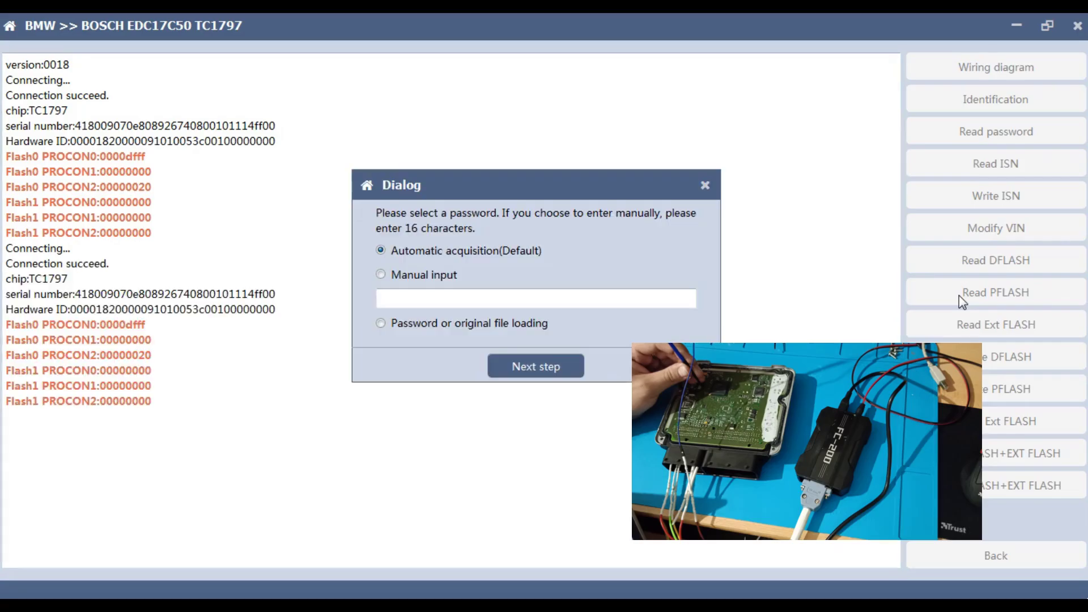
Submit an 8-character manual password and dismiss the wrong-length error
{"action": "left_click", "coordinate": [395, 270]}
{"action": "left_click", "coordinate": [393, 296]}
{"action": "type", "text": "123456"}
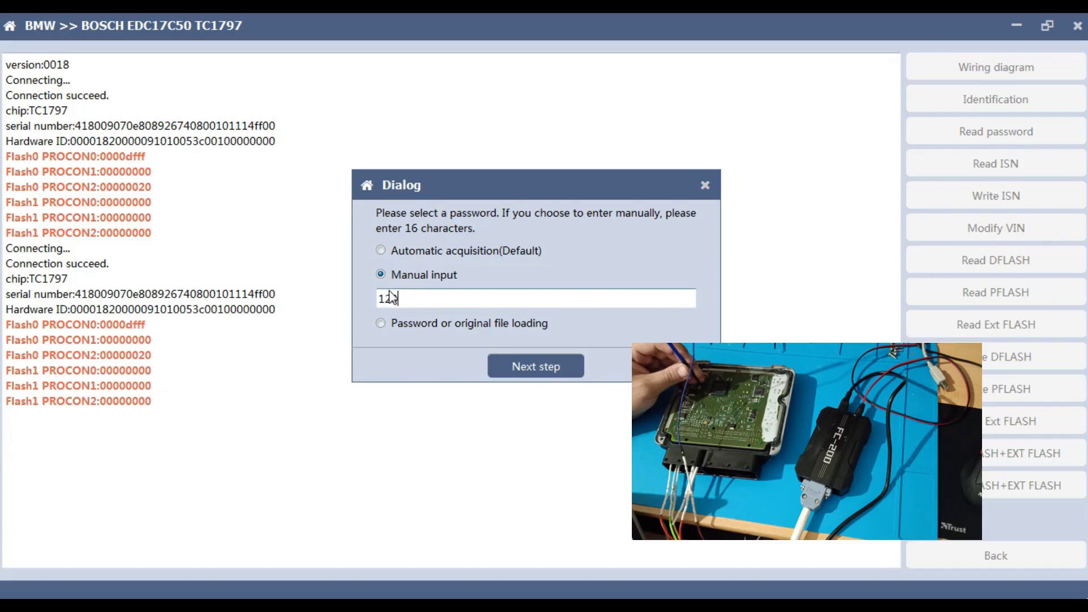
{"action": "type", "text": "78"}
{"action": "left_click", "coordinate": [540, 367]}
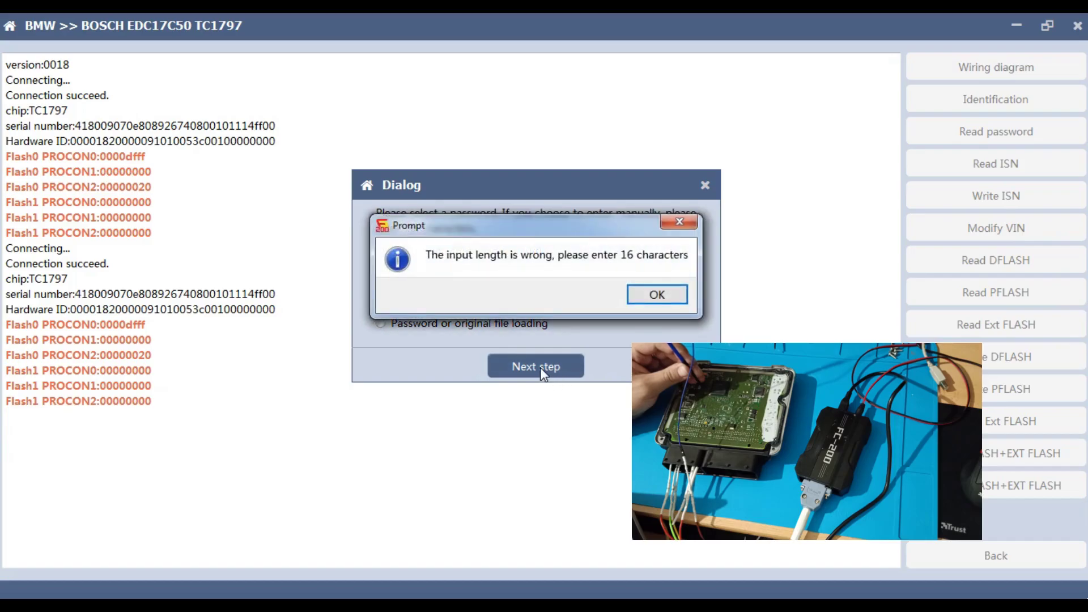
{"action": "left_click", "coordinate": [657, 296]}
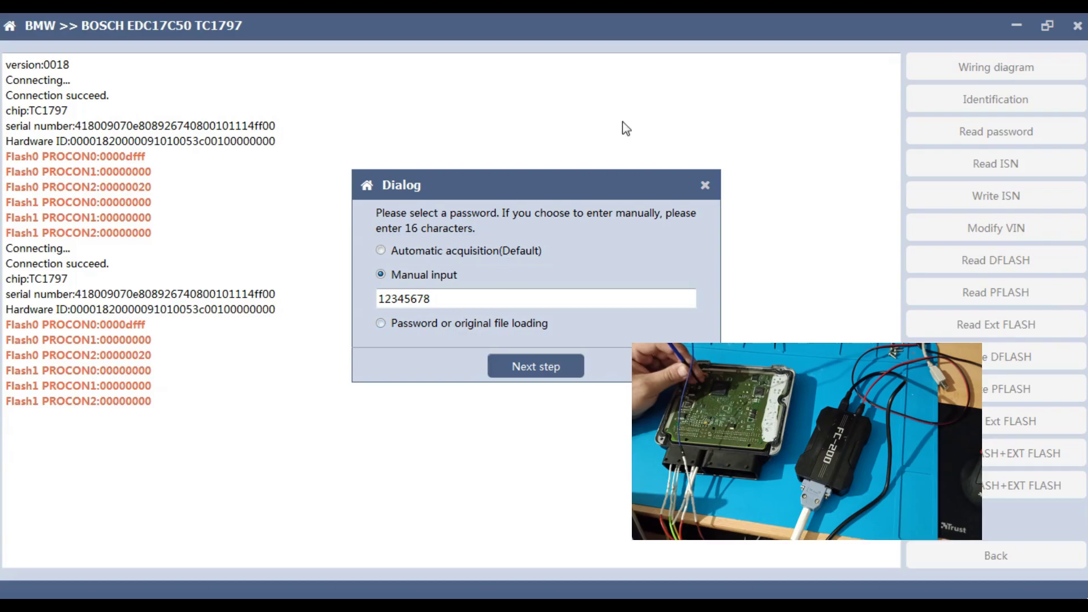
{"action": "left_click", "coordinate": [706, 182]}
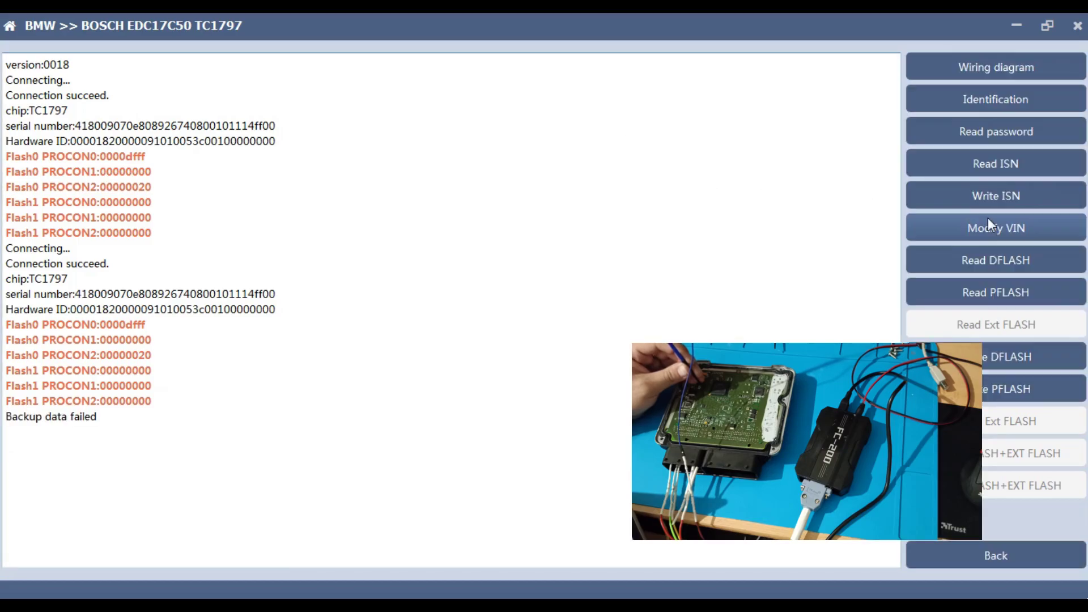
{"action": "left_click", "coordinate": [965, 262]}
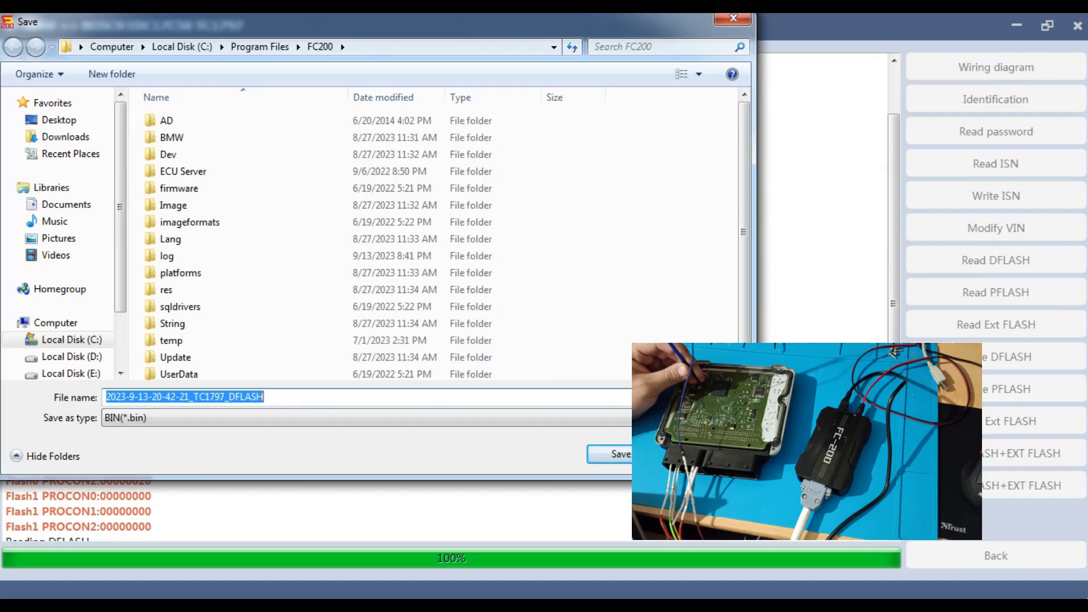
{"action": "key", "text": "Return"}
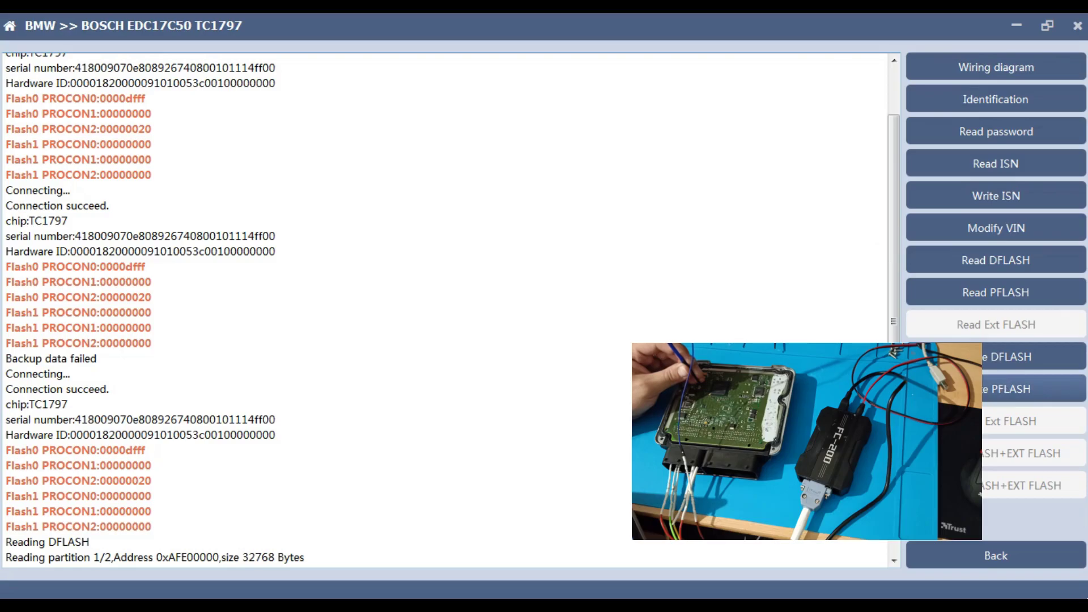
{"action": "left_click", "coordinate": [958, 389]}
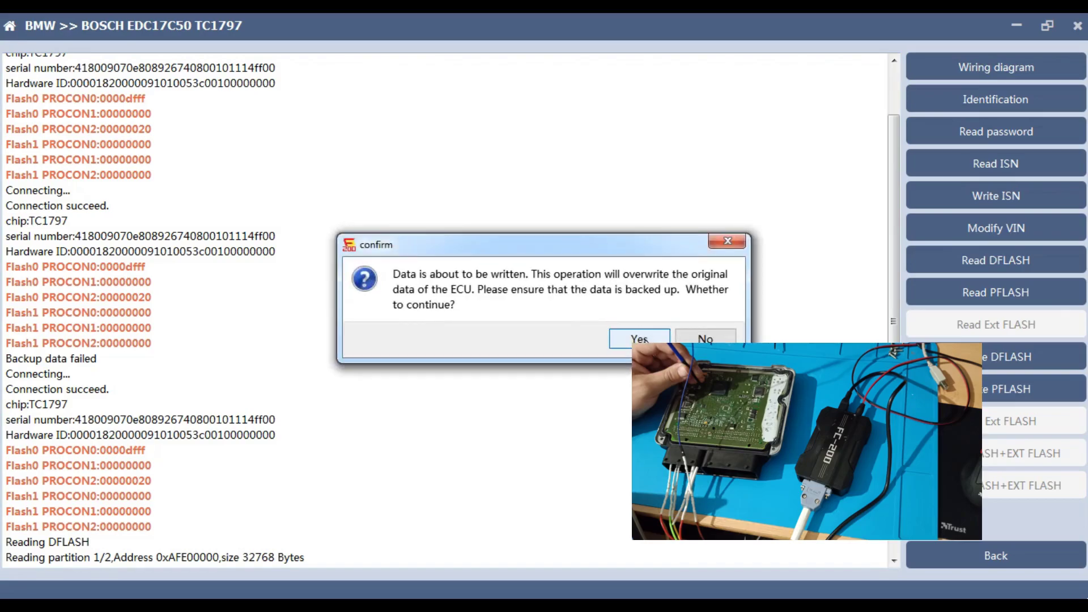
{"action": "left_click", "coordinate": [639, 339]}
{"action": "left_click", "coordinate": [611, 455]}
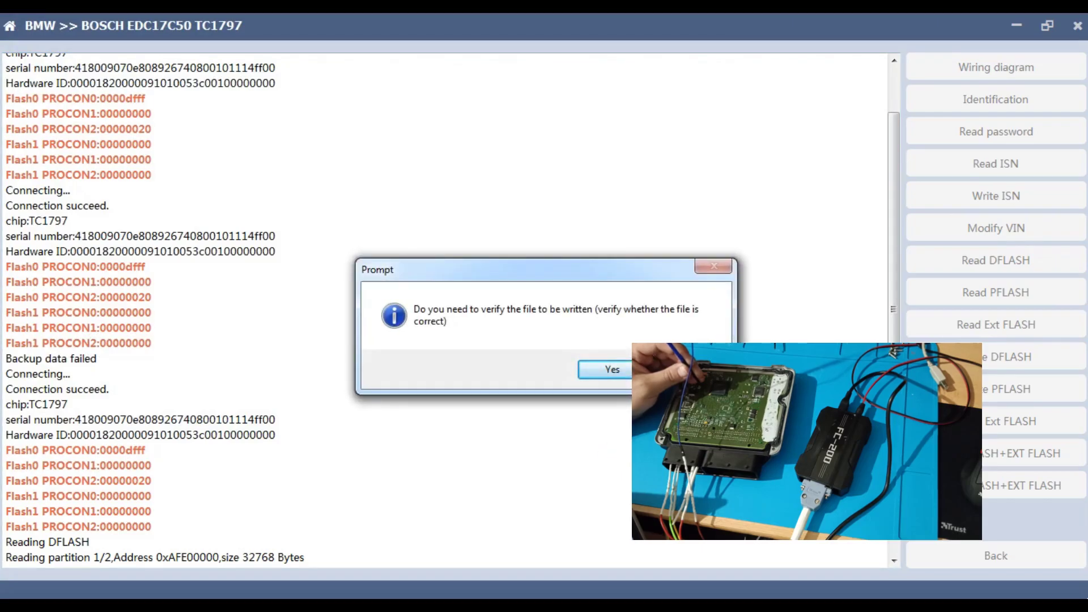
{"action": "key", "text": "Return"}
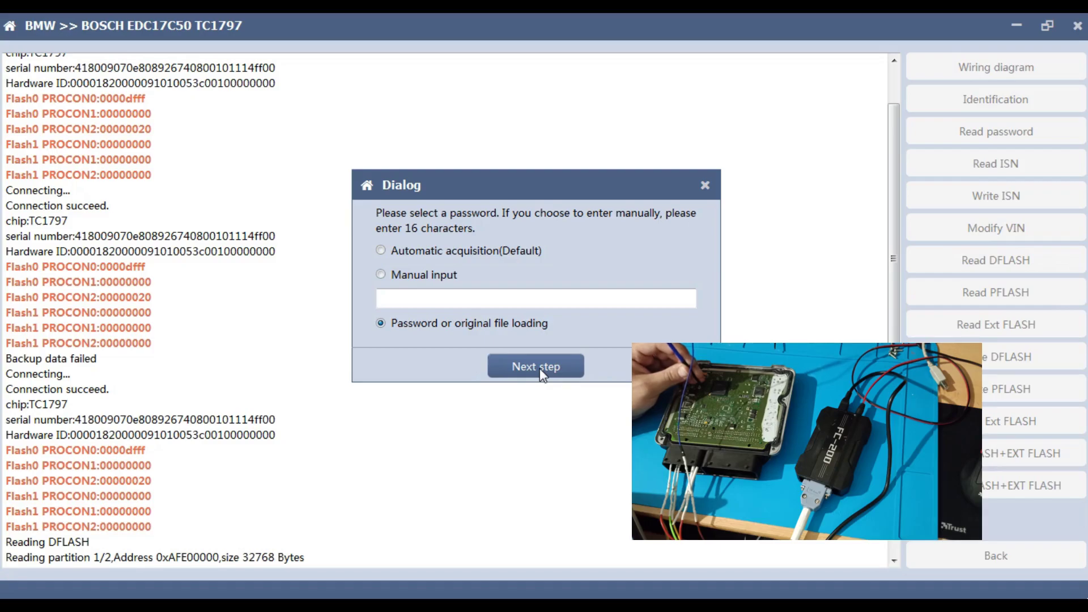
{"action": "left_click", "coordinate": [540, 368]}
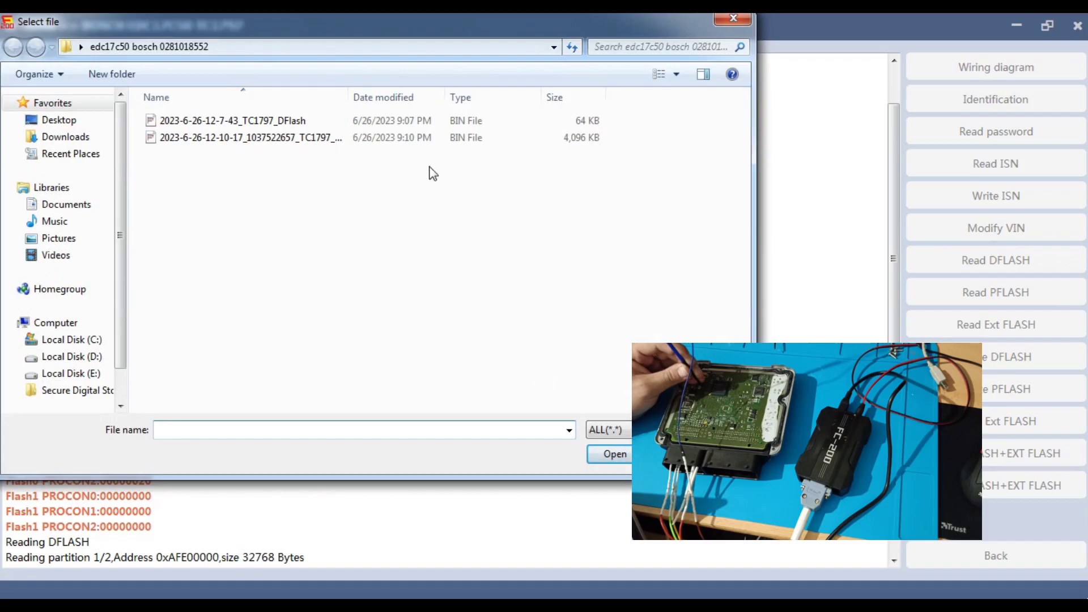
{"action": "left_click", "coordinate": [269, 137]}
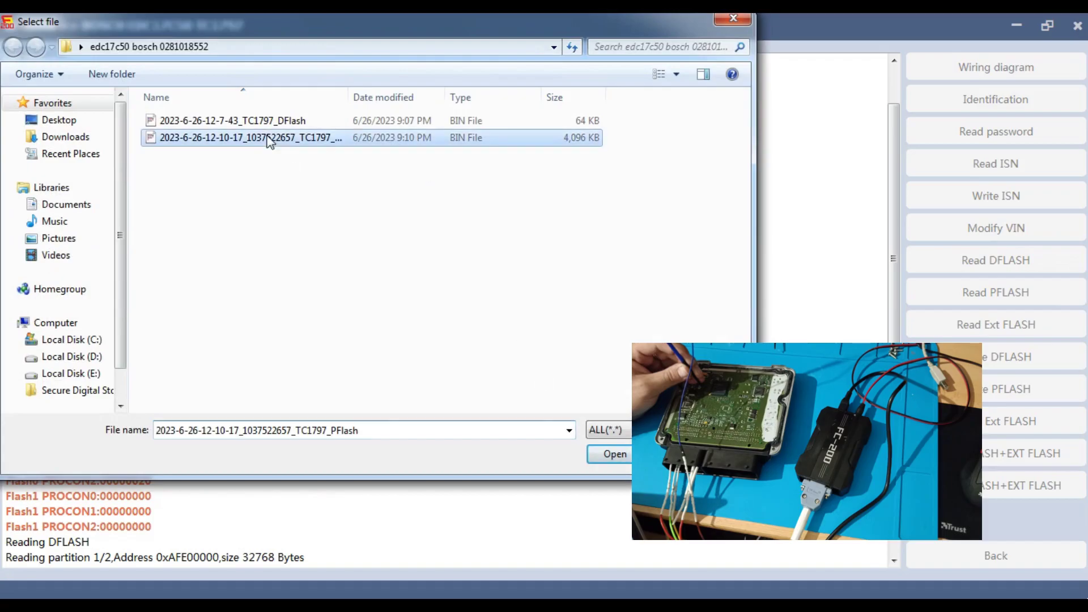
{"action": "left_click", "coordinate": [614, 453]}
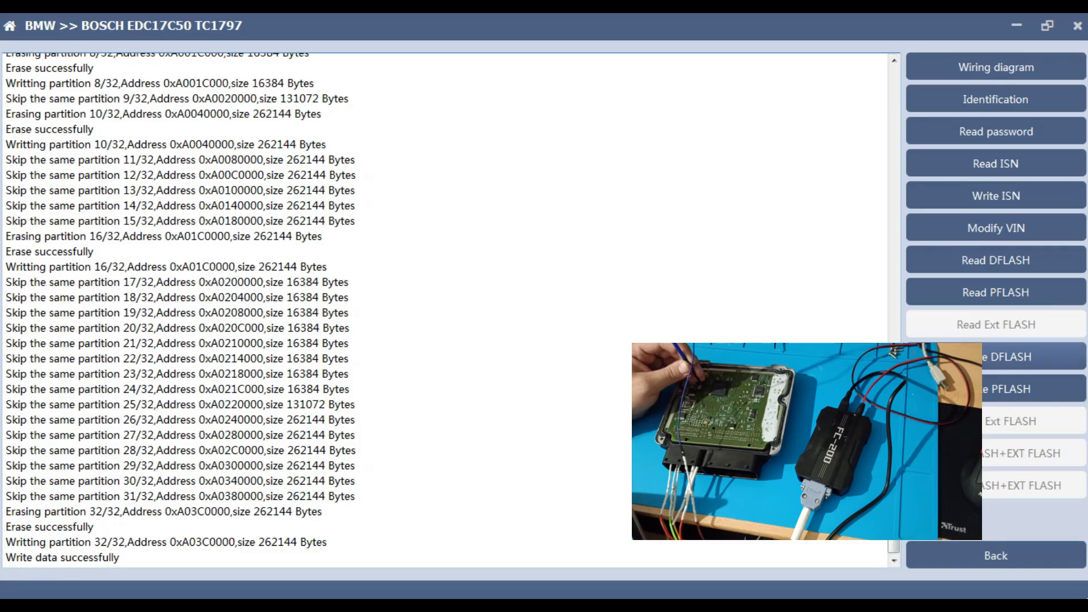
{"action": "left_click", "coordinate": [958, 357]}
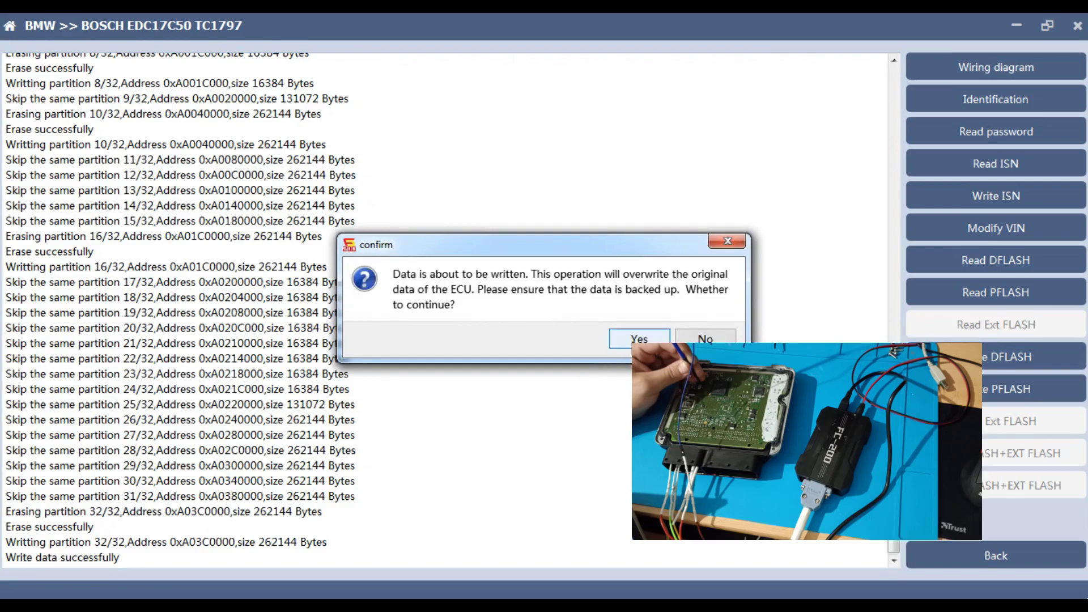
{"action": "left_click", "coordinate": [638, 340]}
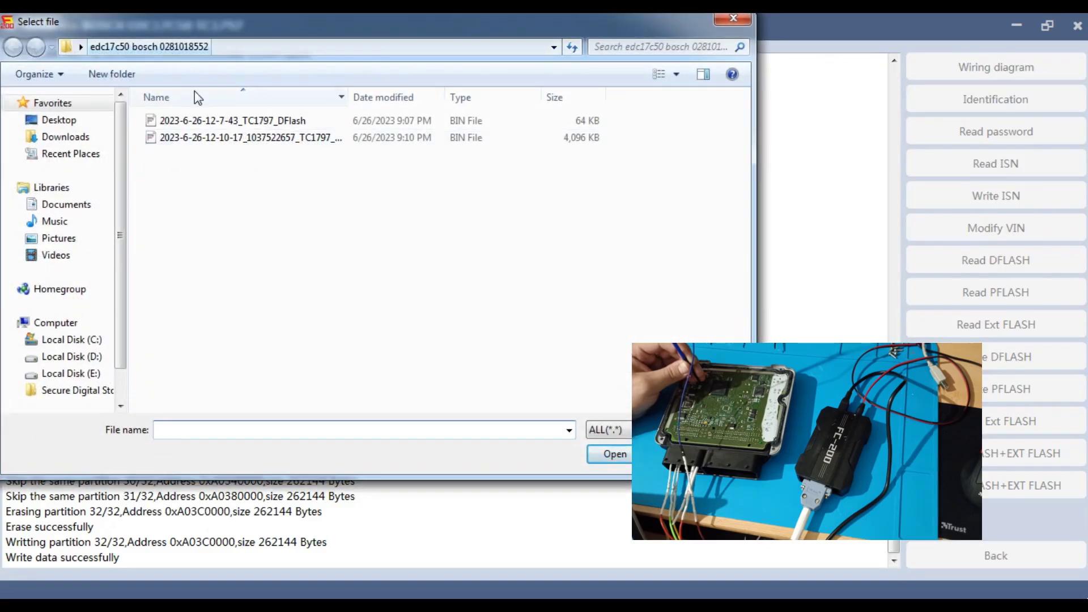
{"action": "left_click", "coordinate": [211, 120]}
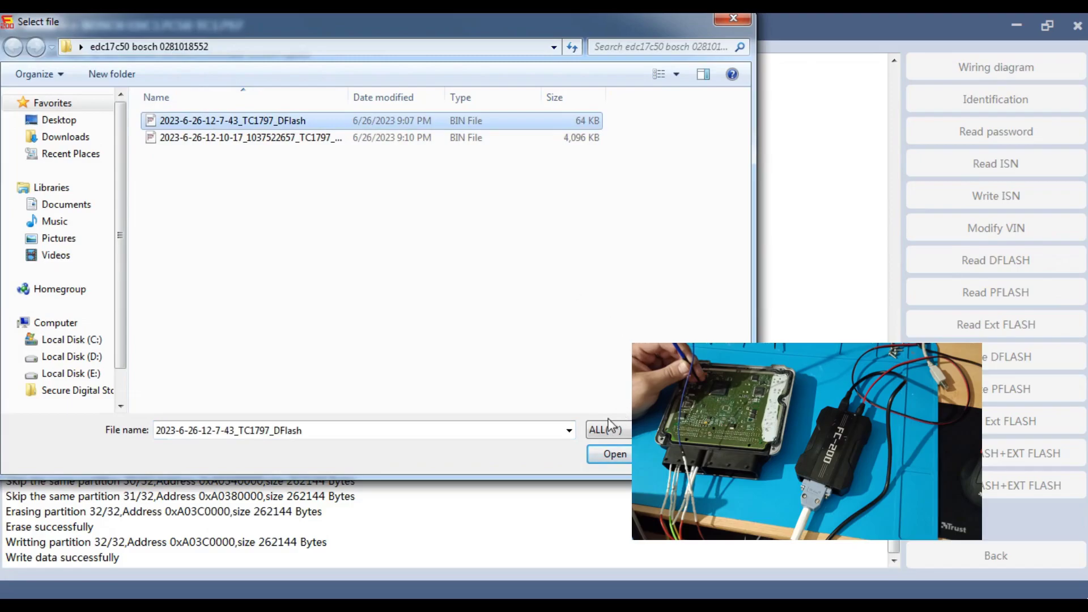
{"action": "left_click", "coordinate": [605, 449]}
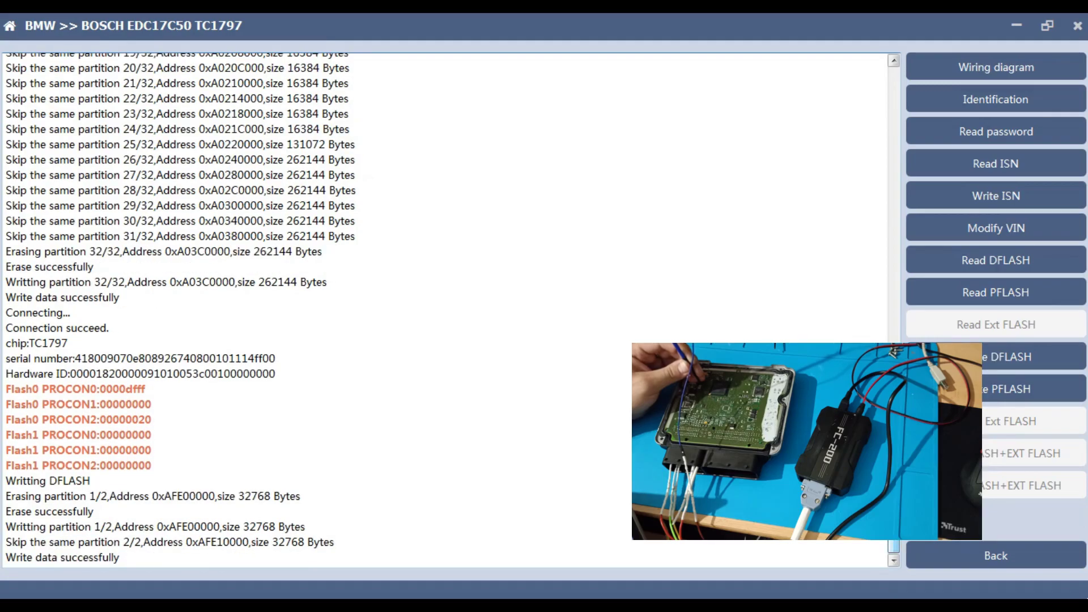
Exit the boot-mode window and return to the BMW EDC17C50 TC1797 normal-mode page
{"action": "left_click", "coordinate": [1002, 558]}
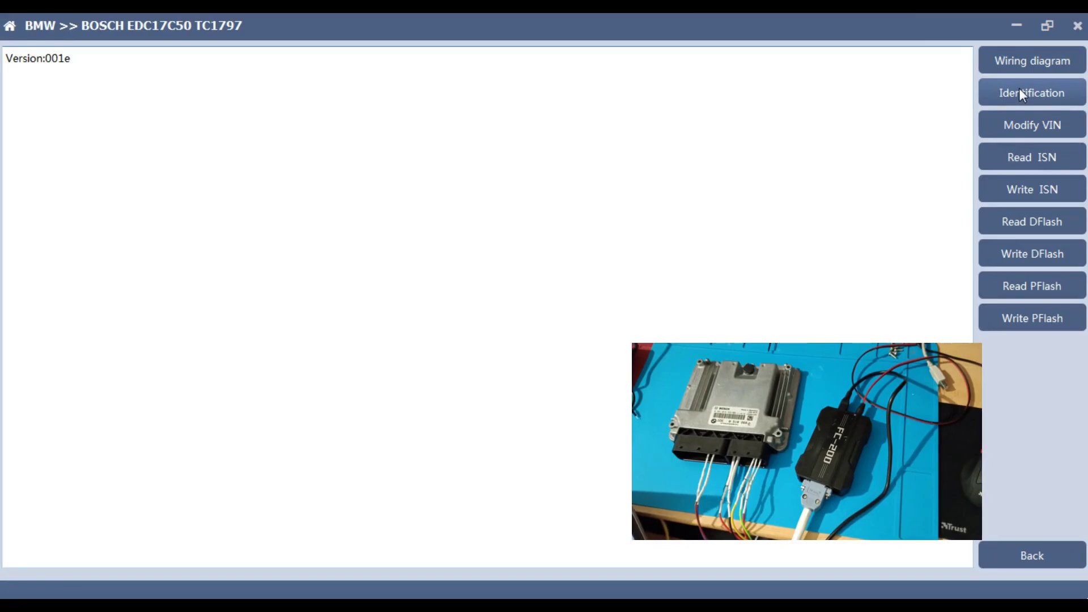
Identify the TC1797 in normal mode and read the ISN from DFLASH
{"action": "left_click", "coordinate": [1020, 94]}
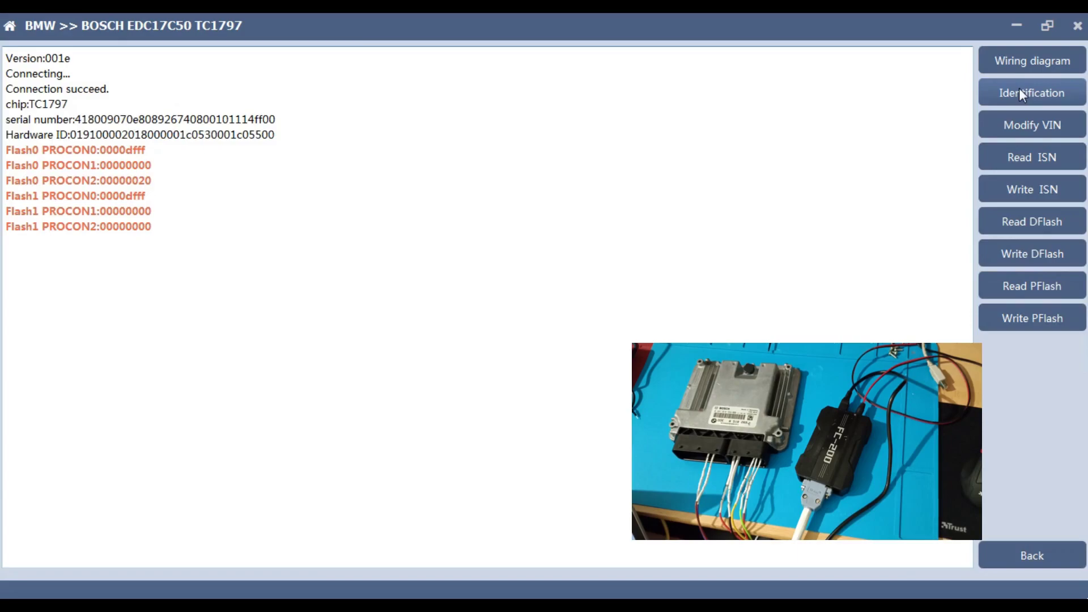
{"action": "left_click", "coordinate": [1002, 158]}
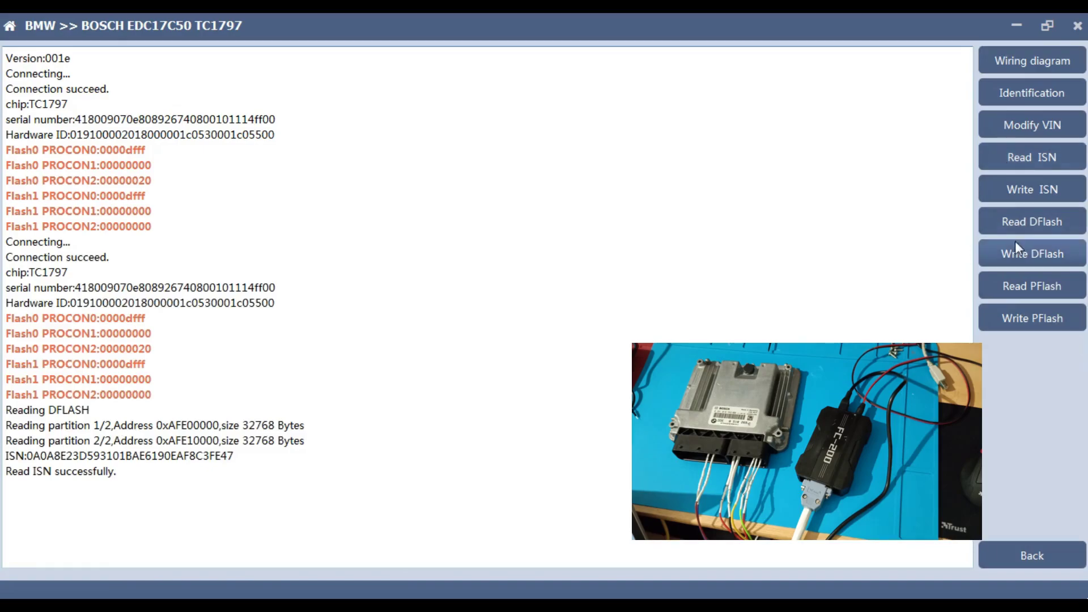
{"action": "left_click", "coordinate": [1030, 288]}
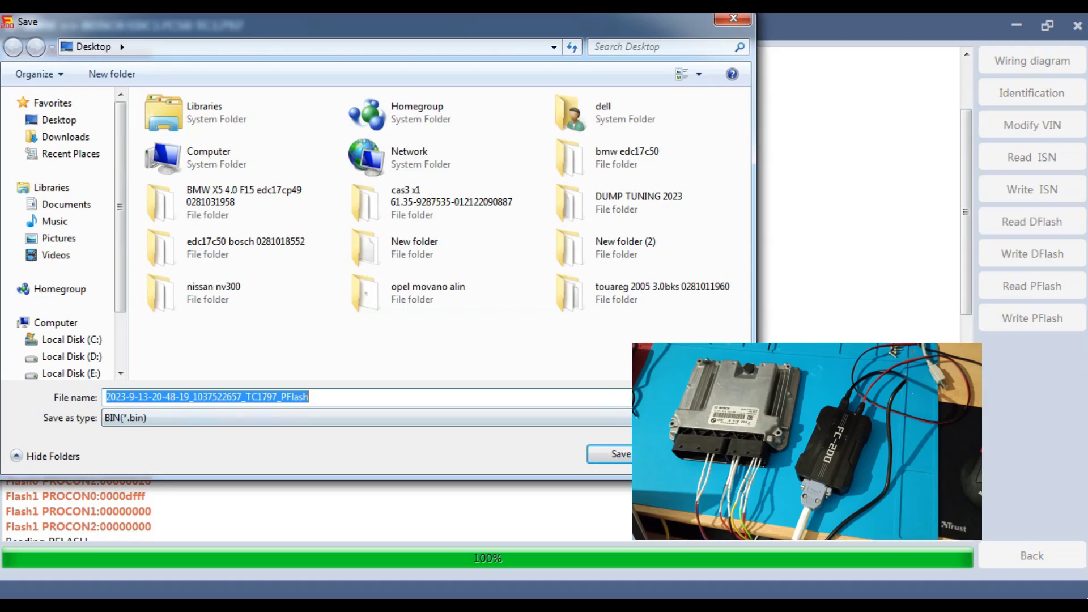
{"action": "left_click", "coordinate": [612, 454]}
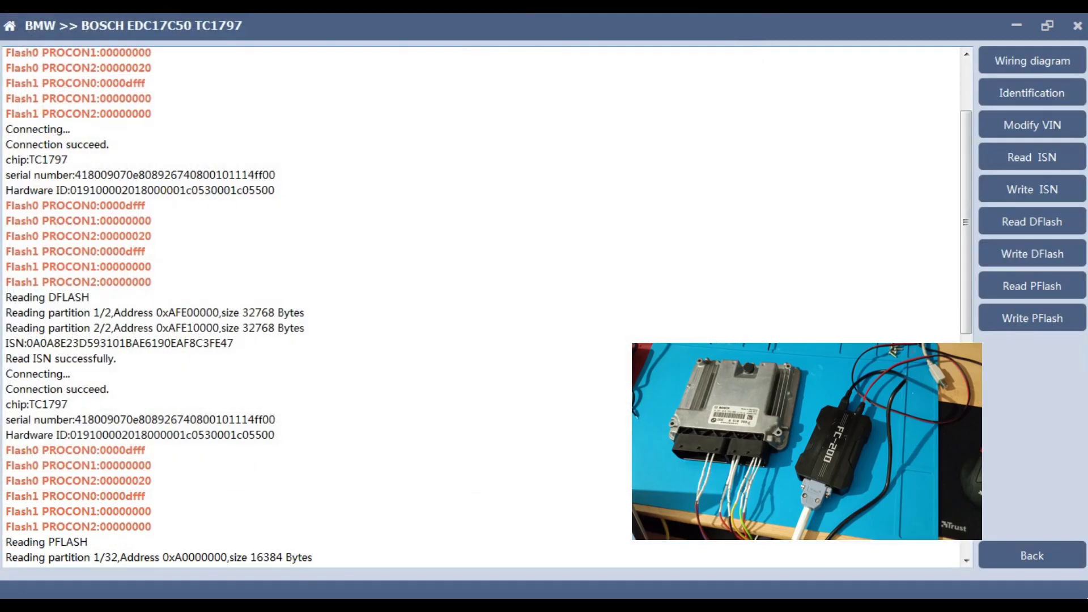